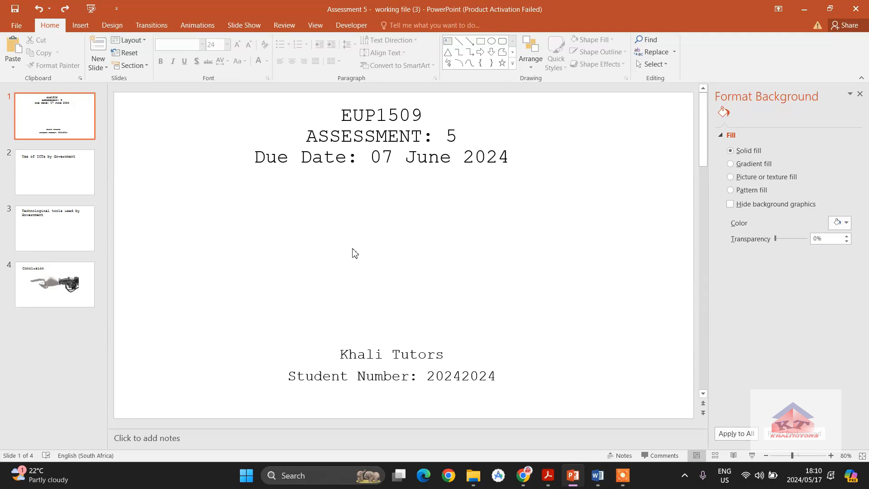
Switch from the PowerPoint title slide to the Word instructions document showing step 3.
left_click(597, 475)
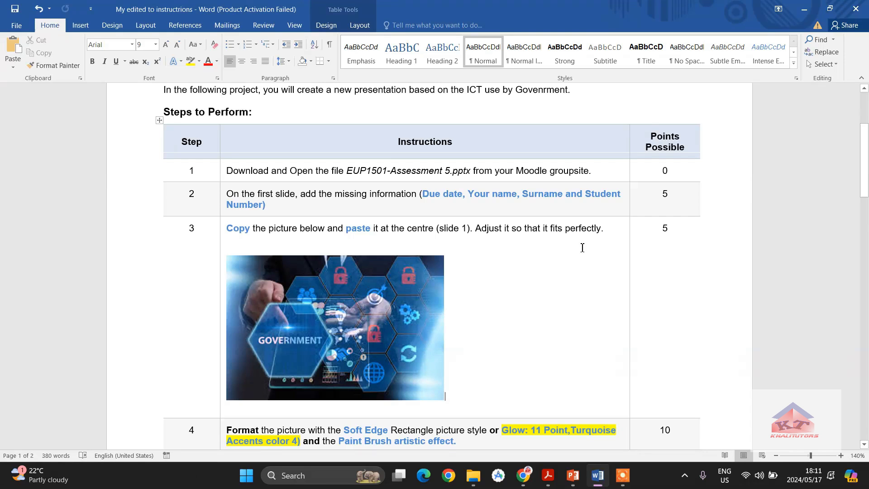
Copy the GOVERNMENT picture shown under step 3 of the Word instructions.
left_click_drag(610, 230, 475, 230)
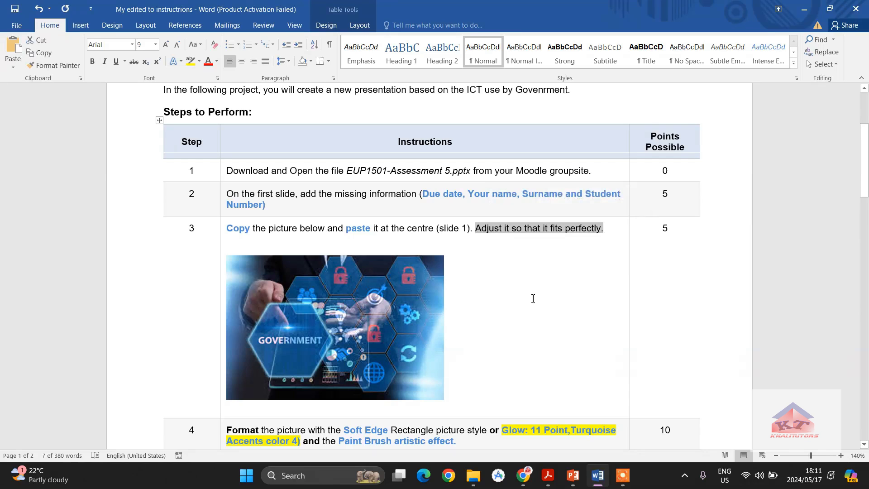
left_click(495, 291)
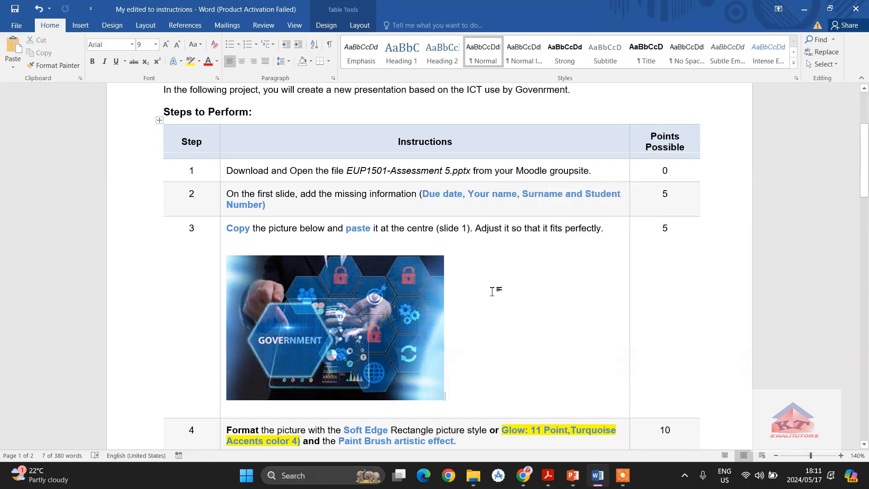
left_click(336, 292)
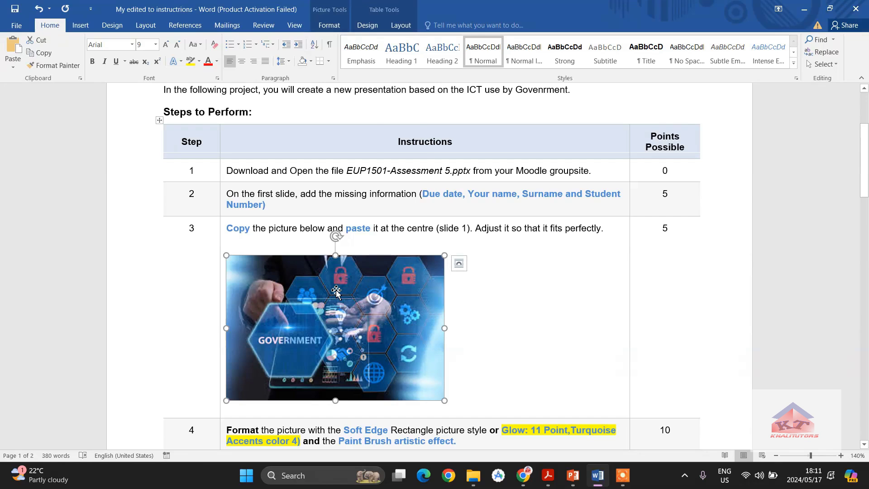
right_click(336, 292)
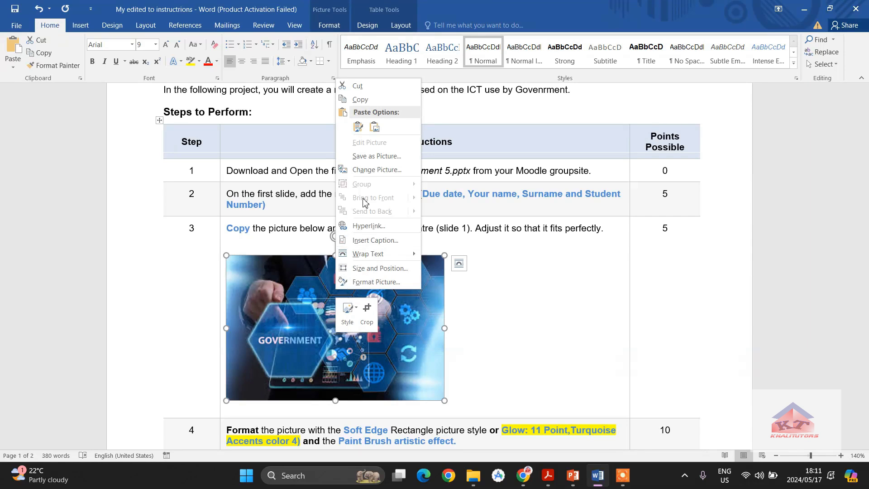
left_click(364, 100)
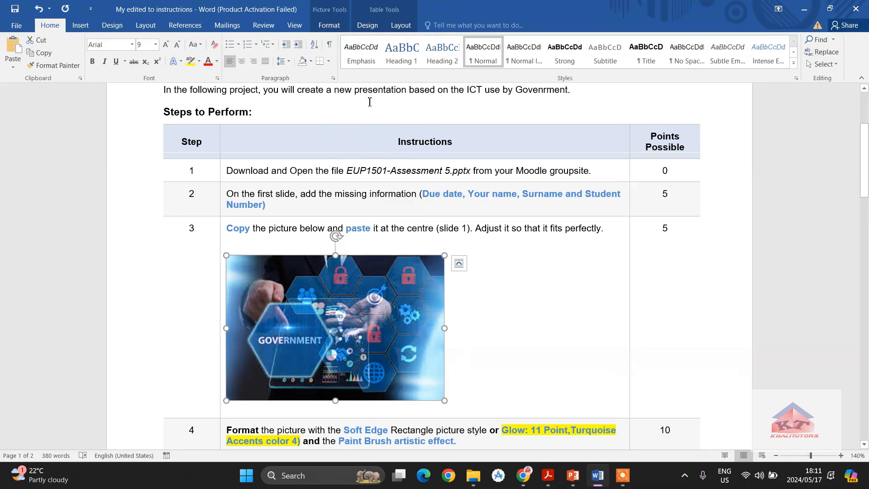
Back in PowerPoint, paste the copied GOVERNMENT image onto slide 1 using the Picture paste option.
left_click(573, 477)
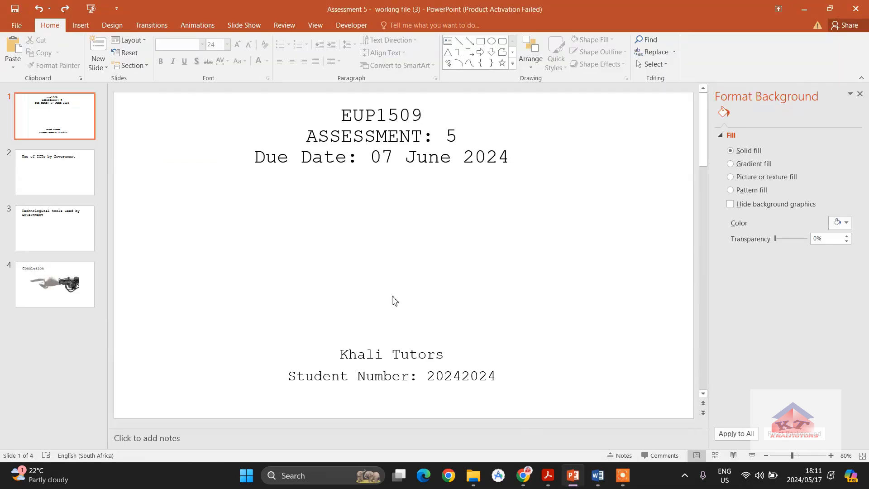
right_click(306, 214)
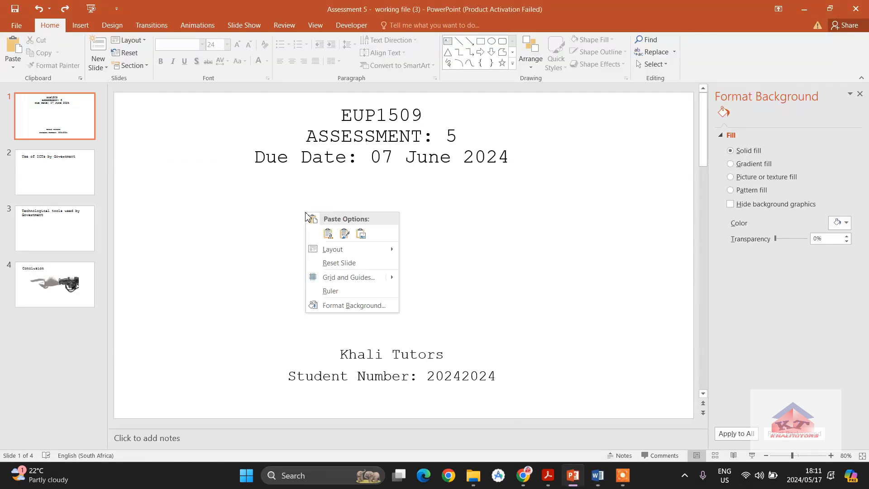
left_click(361, 233)
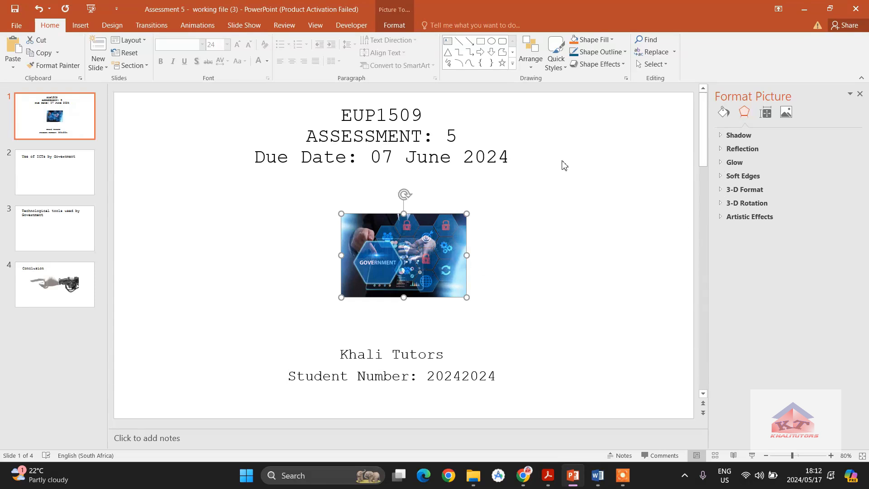
Show the picture's Size & Properties: 4.84 cm high, 7.28 cm wide, 100% scale.
left_click(396, 27)
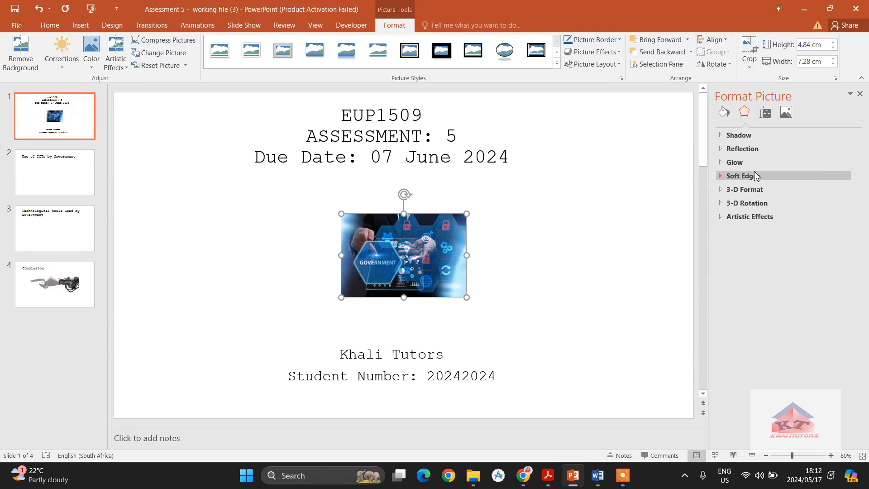
left_click(766, 114)
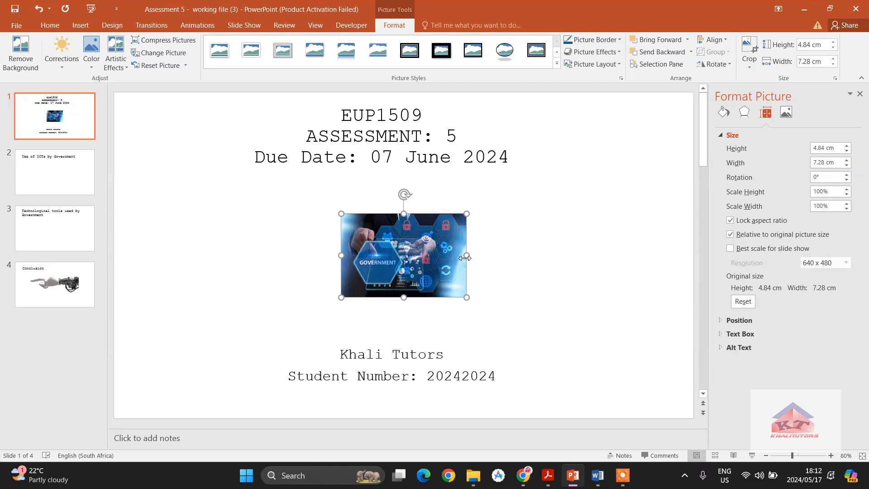
left_click_drag(467, 255, 564, 258)
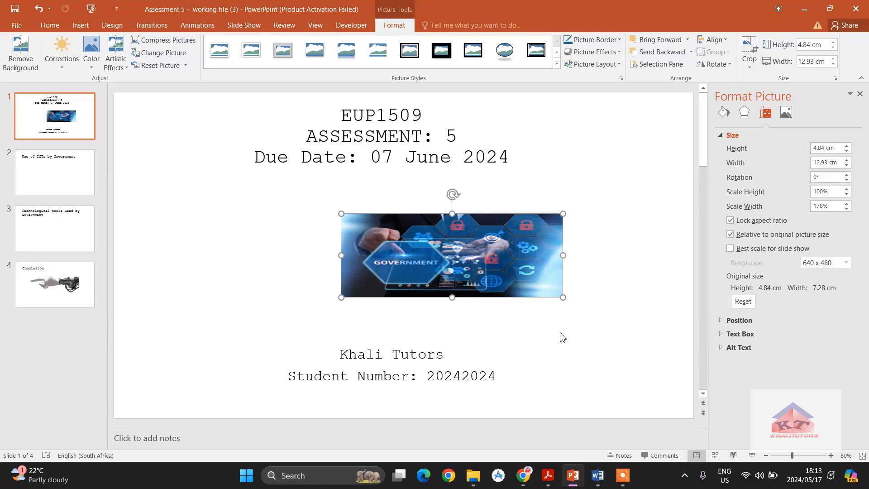
key("ctrl+z")
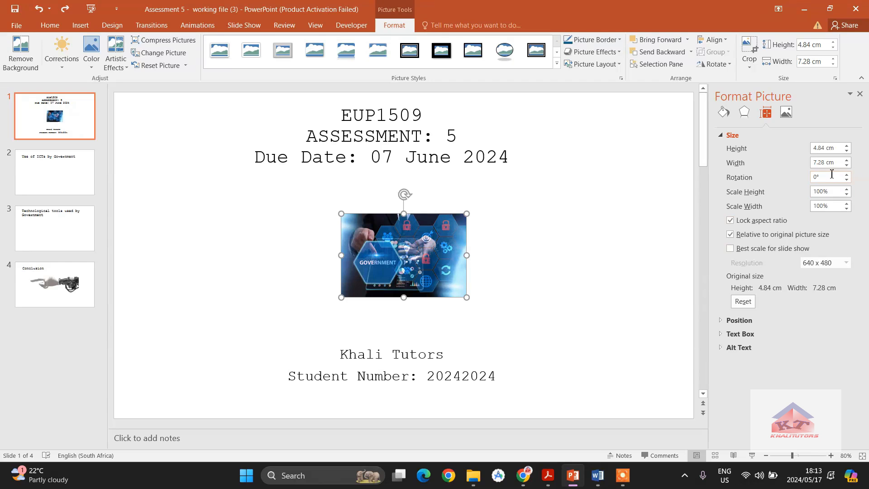
Raise the picture's scale to 217% and drag it up beneath the due date.
left_click(847, 191)
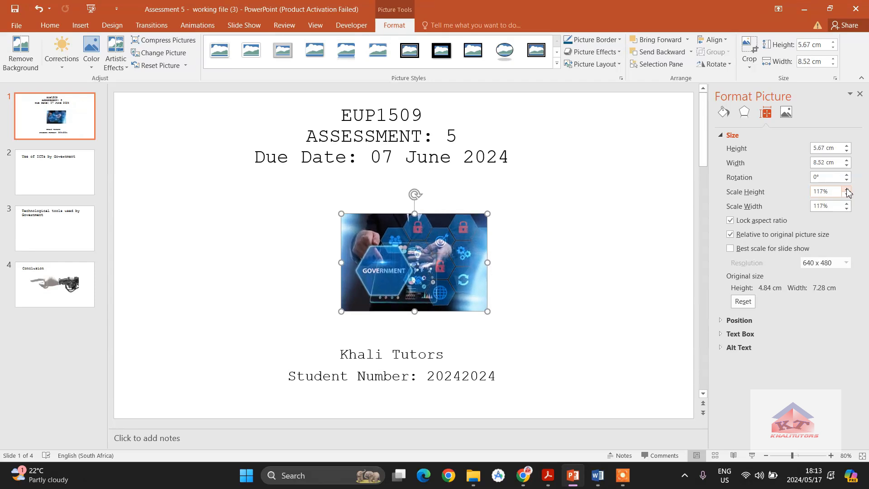
left_click(847, 191)
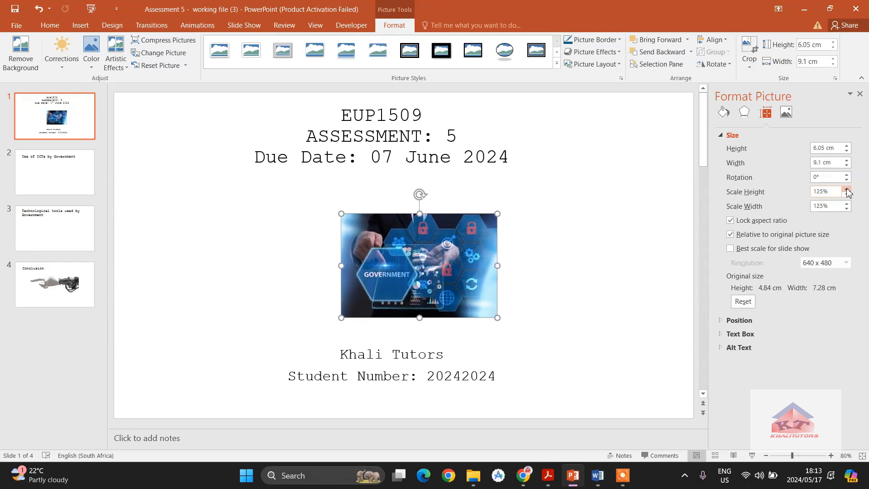
left_click(848, 191)
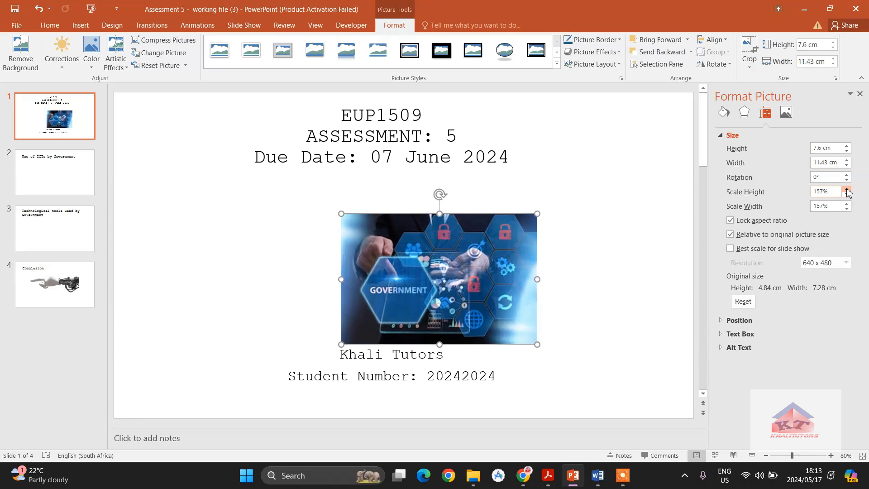
left_click(847, 191)
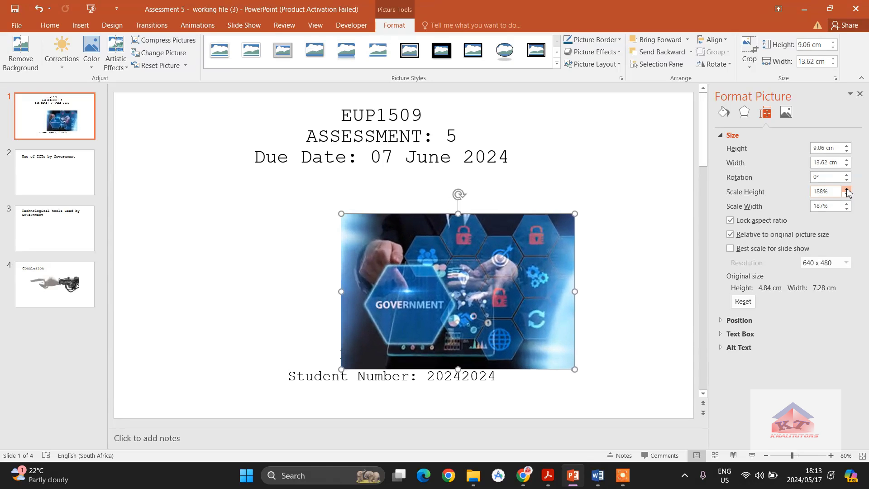
left_click(847, 191)
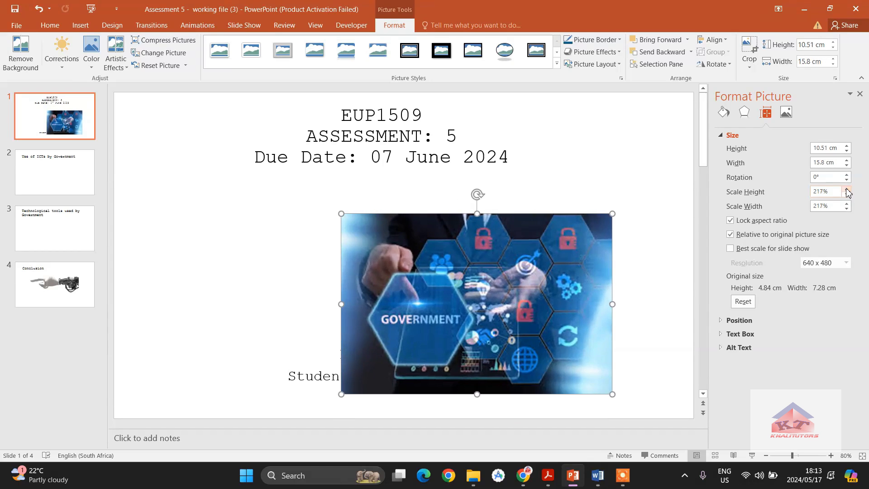
left_click_drag(486, 271, 407, 222)
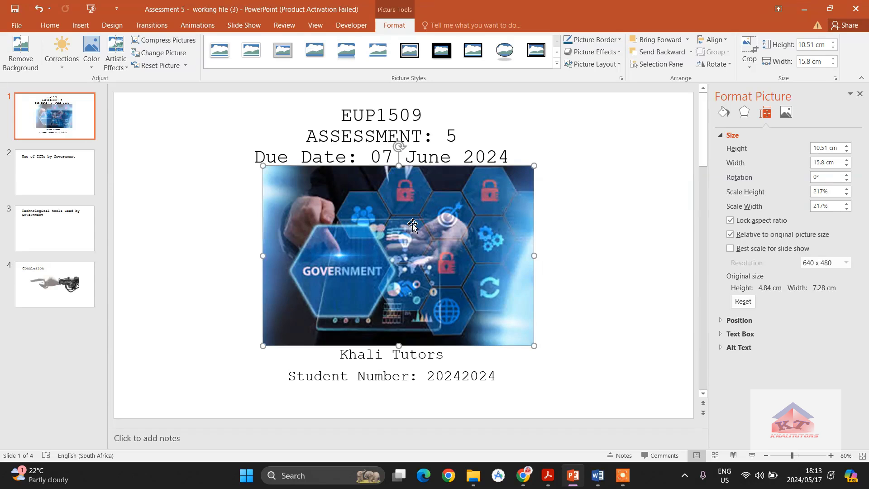
Reduce the scale back to 200% (9.69 × 14.56 cm) and nudge the picture toward centre.
left_click(846, 208)
left_click(846, 209)
left_click(847, 208)
left_click(846, 209)
left_click(846, 209)
left_click(846, 209)
left_click(846, 209)
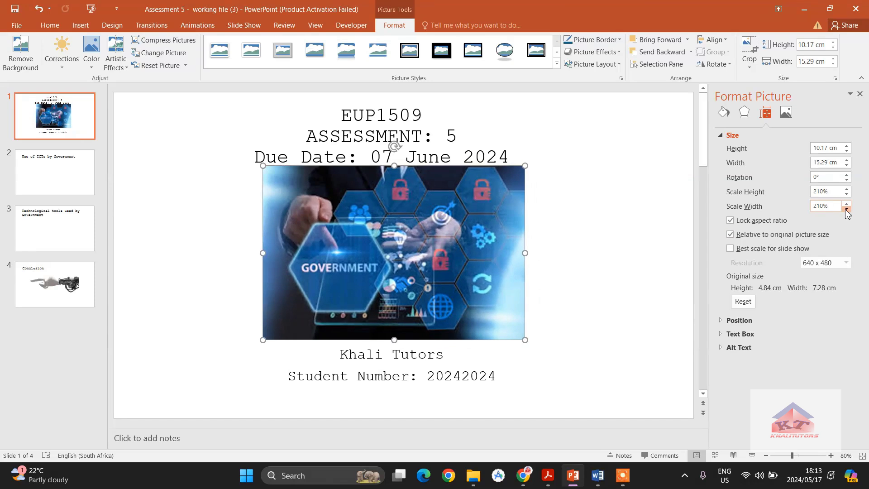
left_click(847, 208)
left_click(846, 208)
left_click(846, 209)
left_click(846, 209)
left_click(847, 208)
left_click(847, 208)
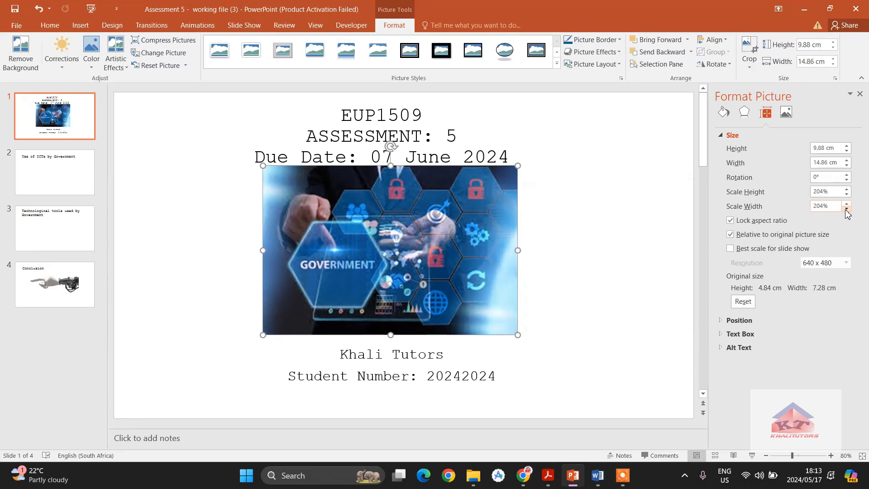
left_click(846, 209)
left_click(846, 209)
left_click(846, 209)
left_click(846, 209)
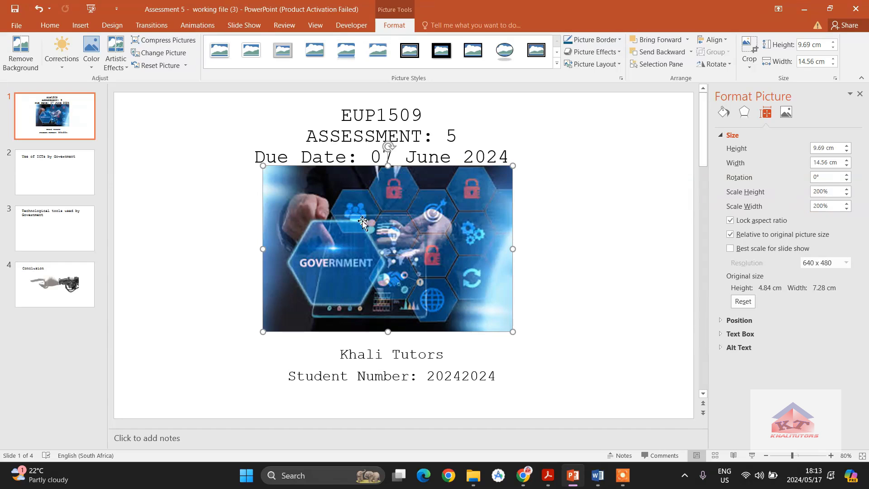
mouse_move(389, 212)
left_mouse_down()
mouse_move(399, 221)
mouse_move(391, 221)
left_mouse_up()
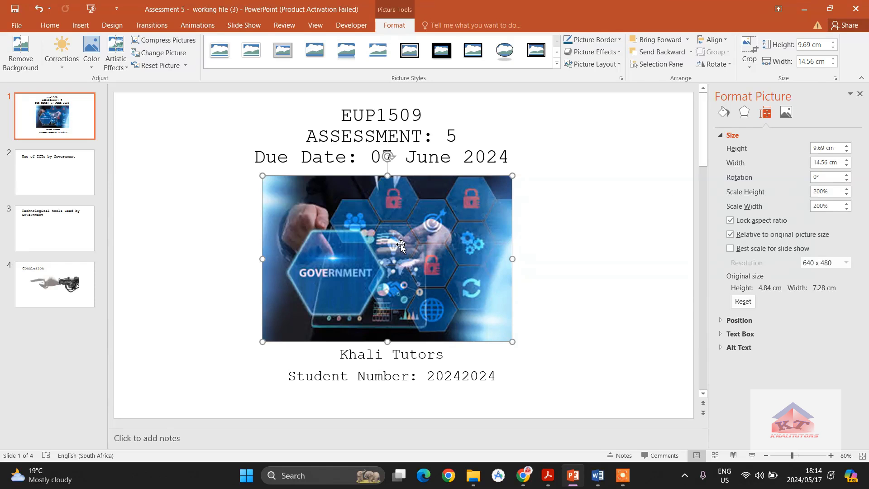
Apply Distribute Horizontally and Distribute Vertically to centre the picture on slide 1.
left_click(726, 42)
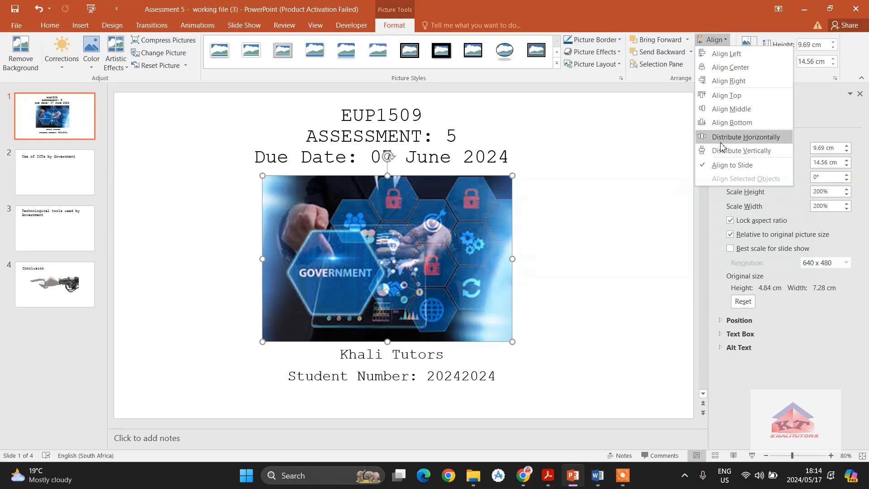
left_click(730, 137)
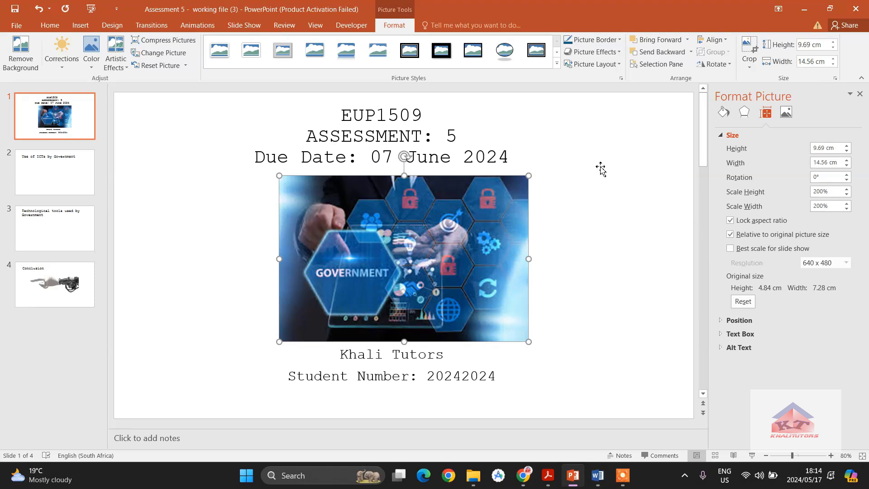
left_click(724, 39)
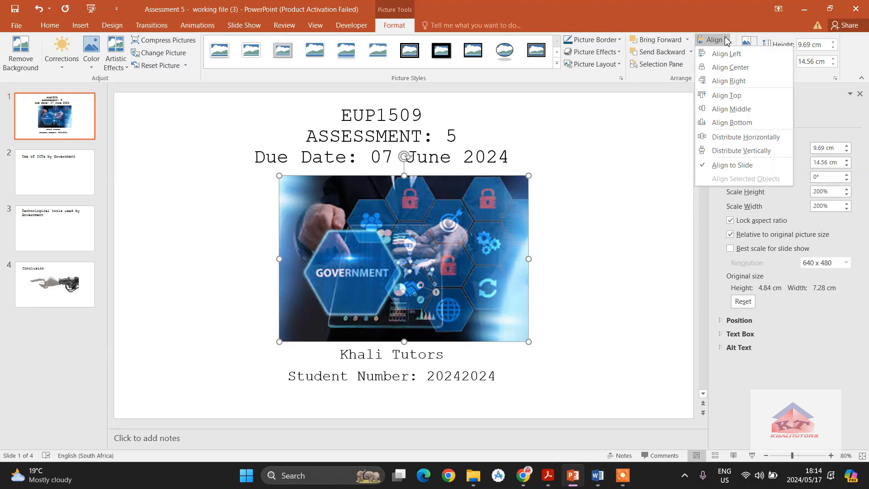
left_click(728, 152)
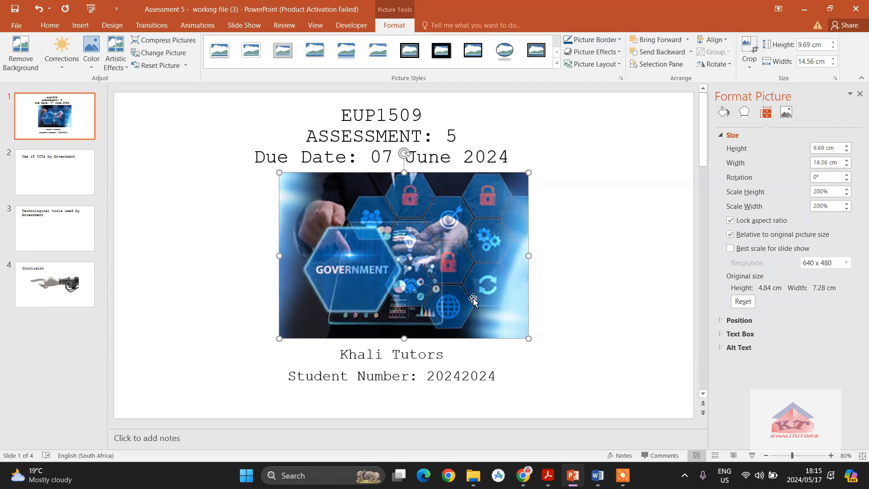